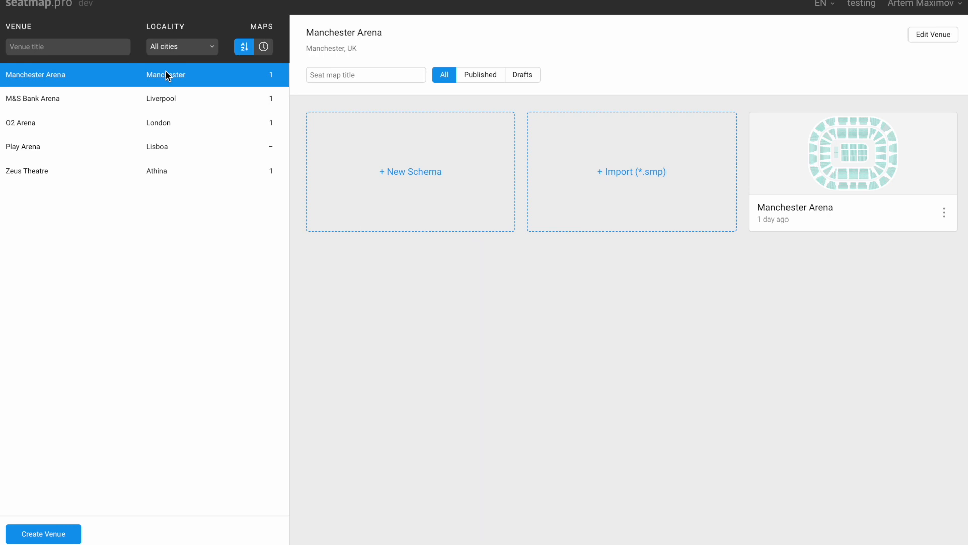
Search the venue list for "manchester" and clear the search text
click(90, 46)
text(manchester)
key(BackSpace)
key(BackSpace)
key(BackSpace)
key(BackSpace)
key(BackSpace)
key(BackSpace)
key(BackSpace)
key(BackSpace)
key(BackSpace)
key(BackSpace)
click(111, 32)
Filter the venue list by the locality Liverpool and reset the filter to all cities
click(178, 47)
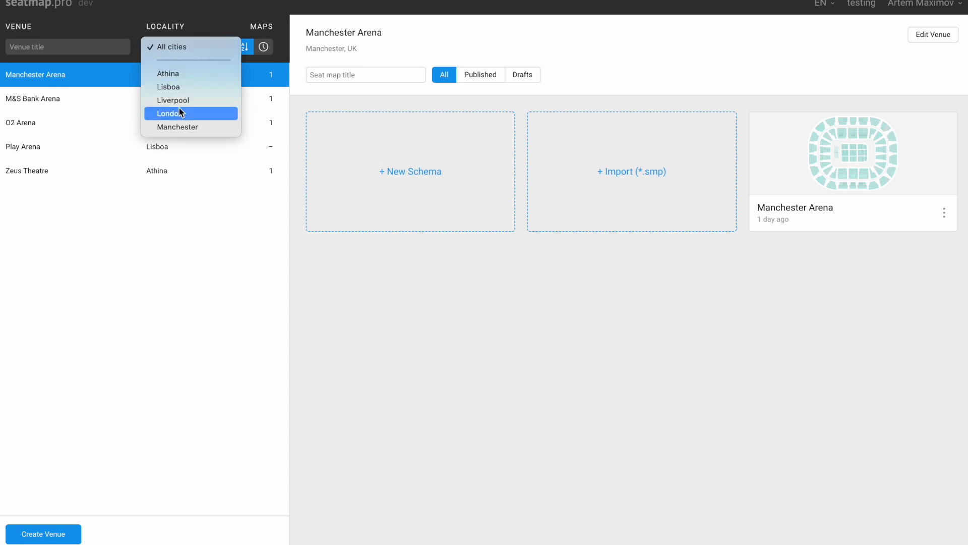
click(179, 100)
click(182, 50)
click(183, 1)
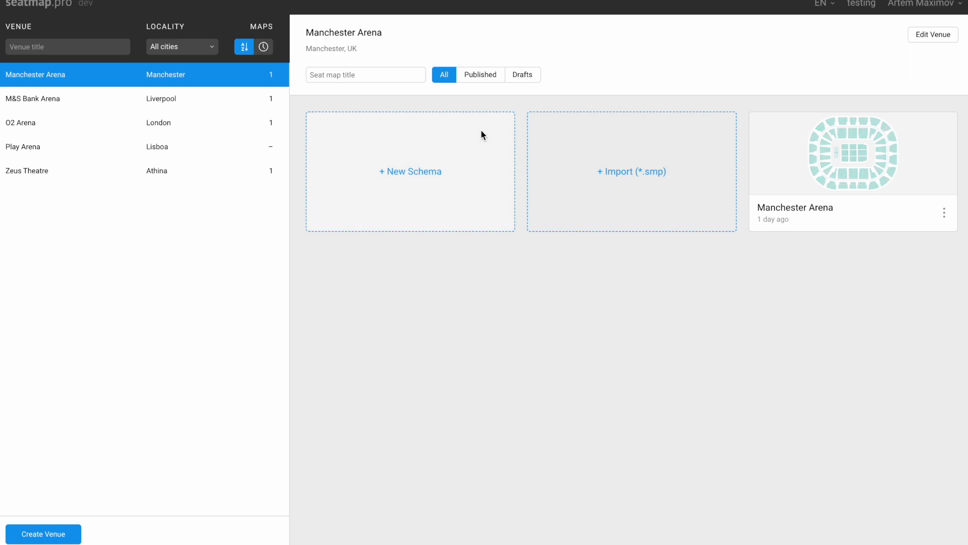
View Manchester Arena's published seat maps and its drafts, and return to showing all maps
click(481, 75)
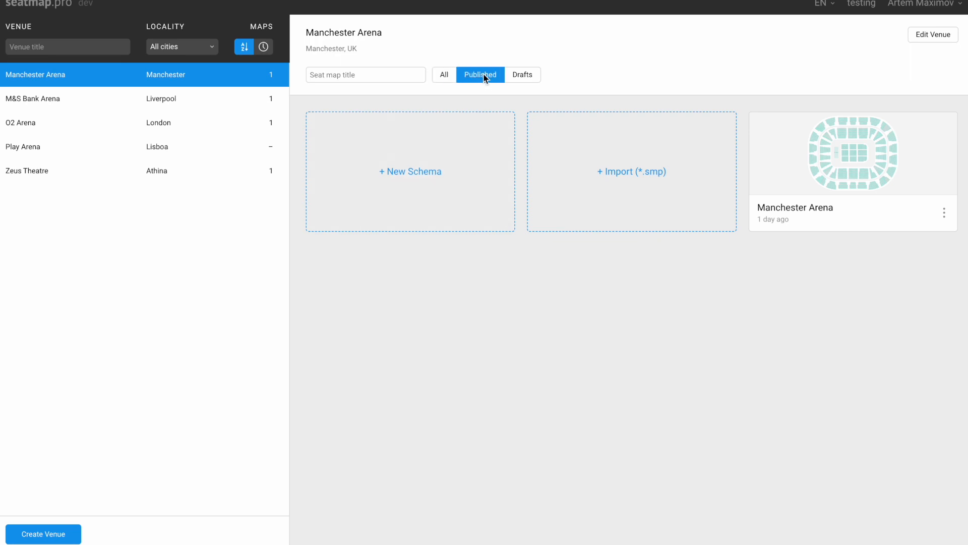
click(521, 80)
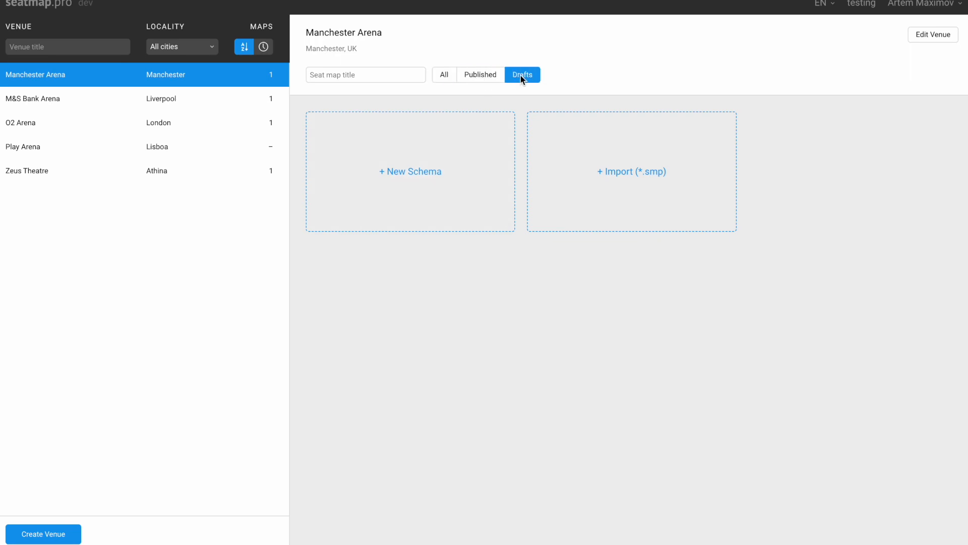
click(445, 77)
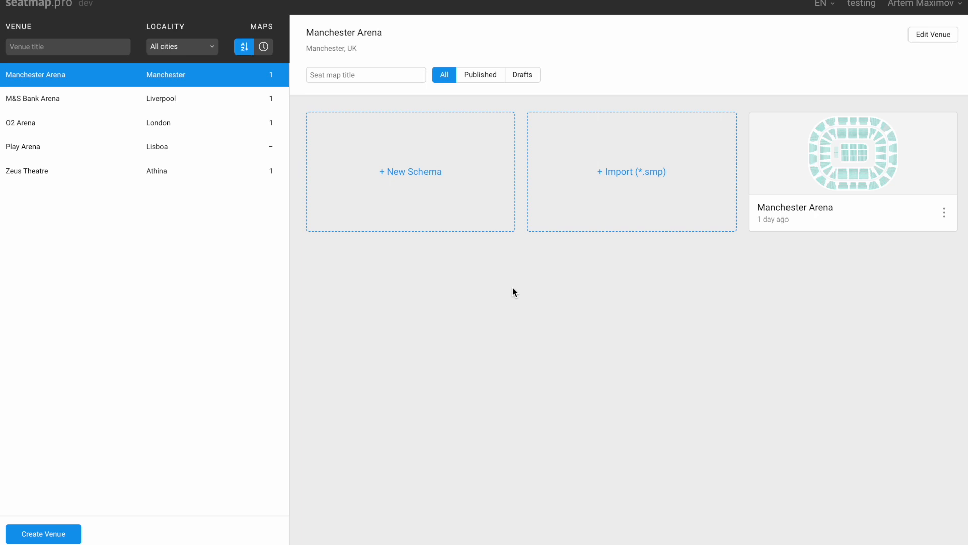
Create a venue titled Zeus Theatre with the address Athens, Greece
click(47, 535)
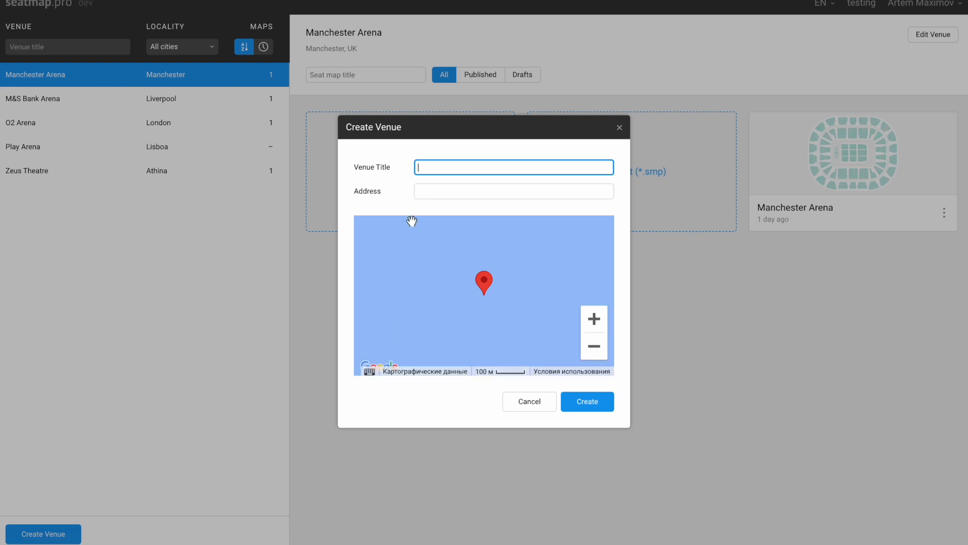
text(Zeus Theatre)
click(455, 190)
text(Athens, Greece)
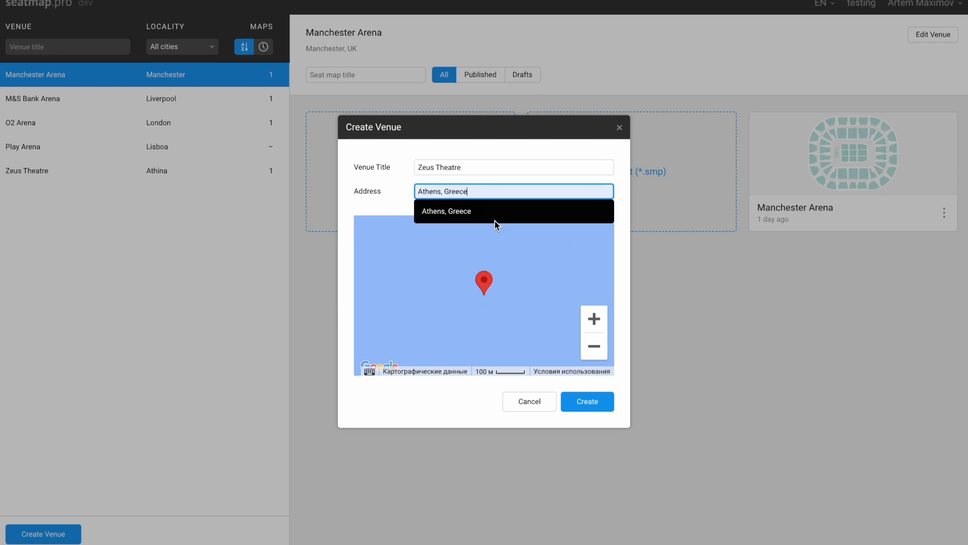
click(495, 222)
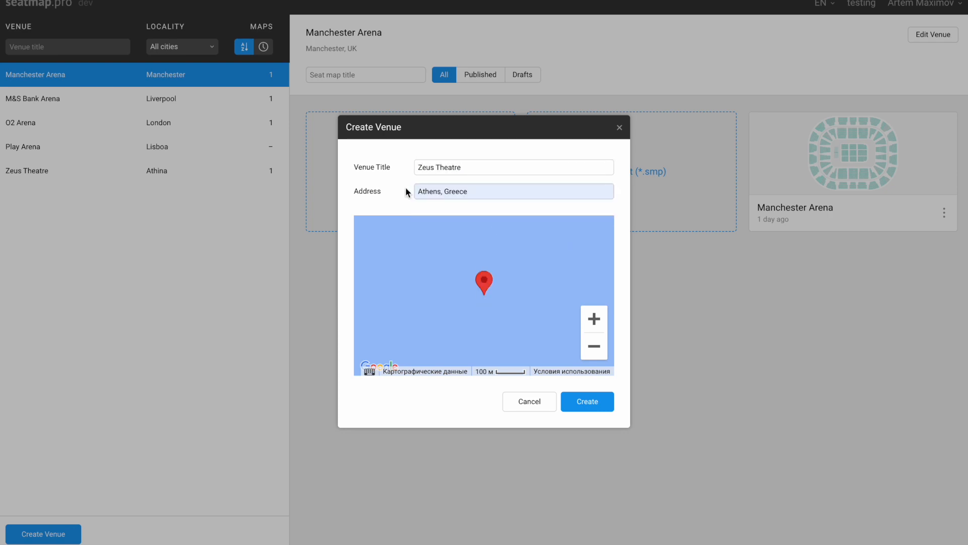
click(593, 406)
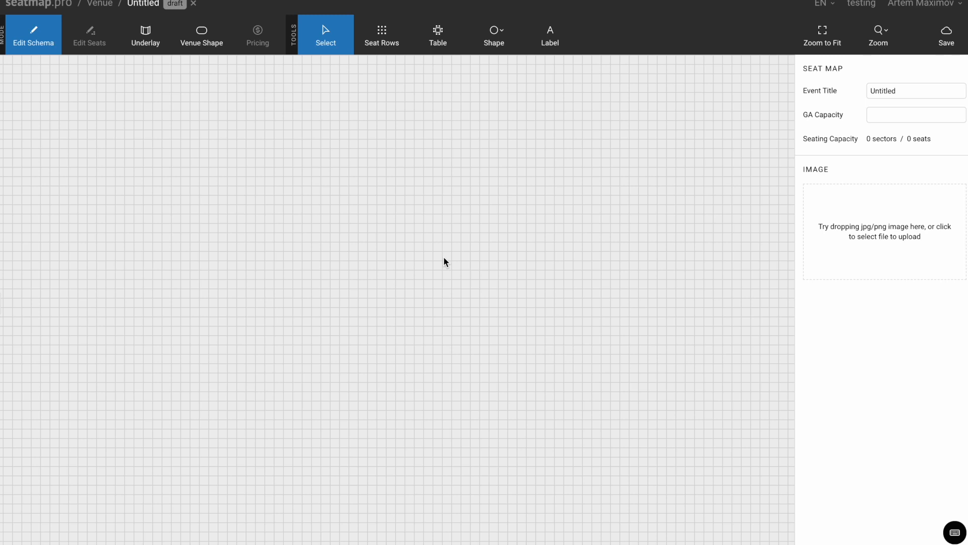
Draw a seating block of 12 rows with 21 seats each and title it Section One
click(382, 41)
drag(206, 163, 601, 408)
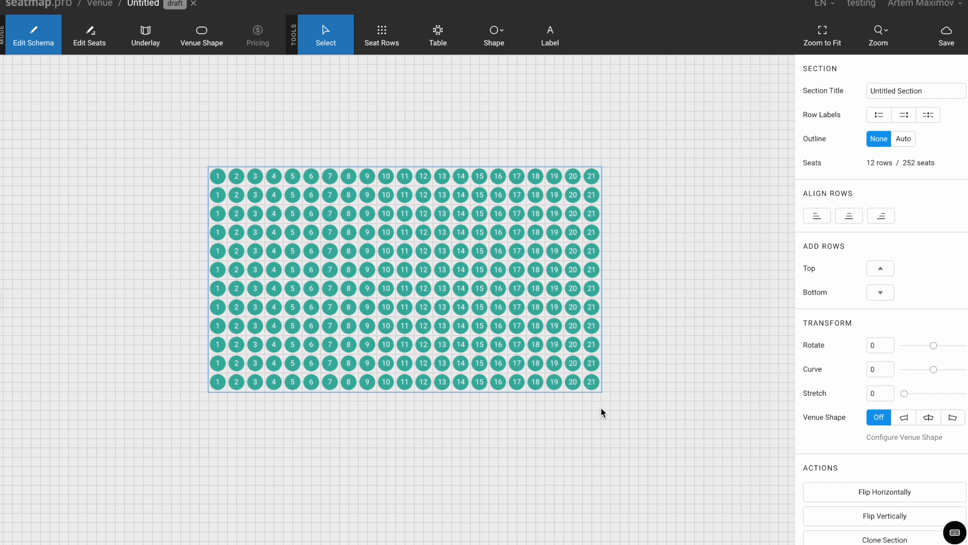
drag(932, 89, 837, 91)
text(Section One)
click(841, 93)
Show row labels on both sides of Section One and set its outline to Auto
click(881, 115)
click(904, 115)
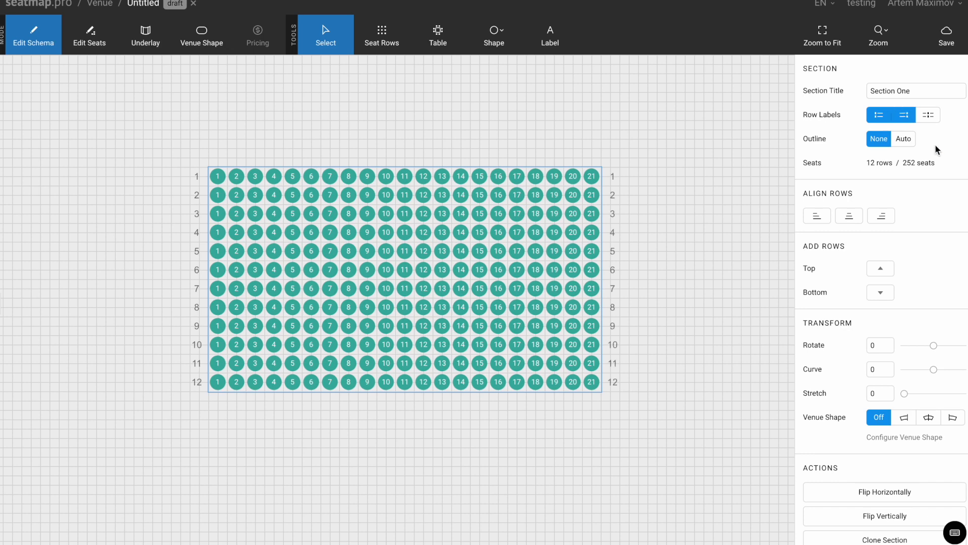
click(905, 140)
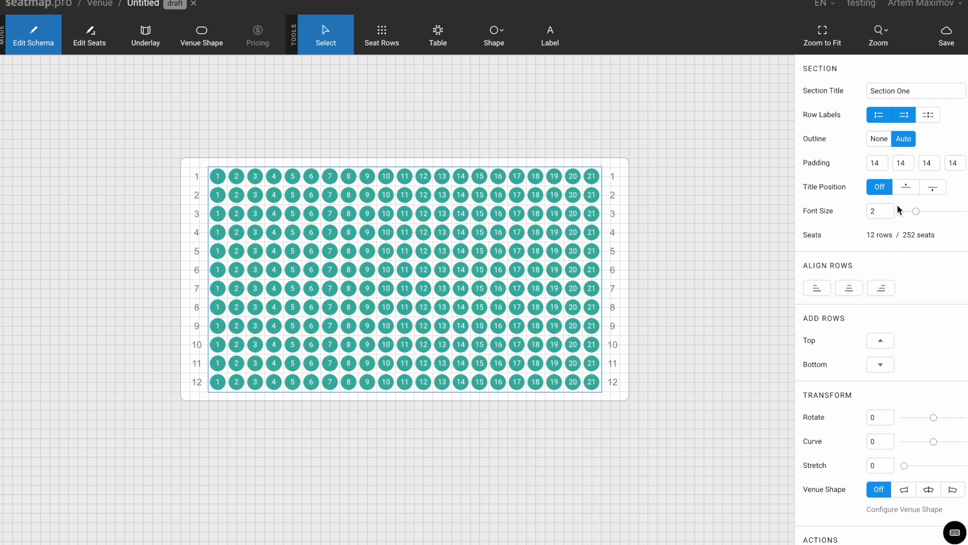
Add one row at the bottom of Section One and transform it with rotation -47, curve 35 and stretch 38
click(882, 368)
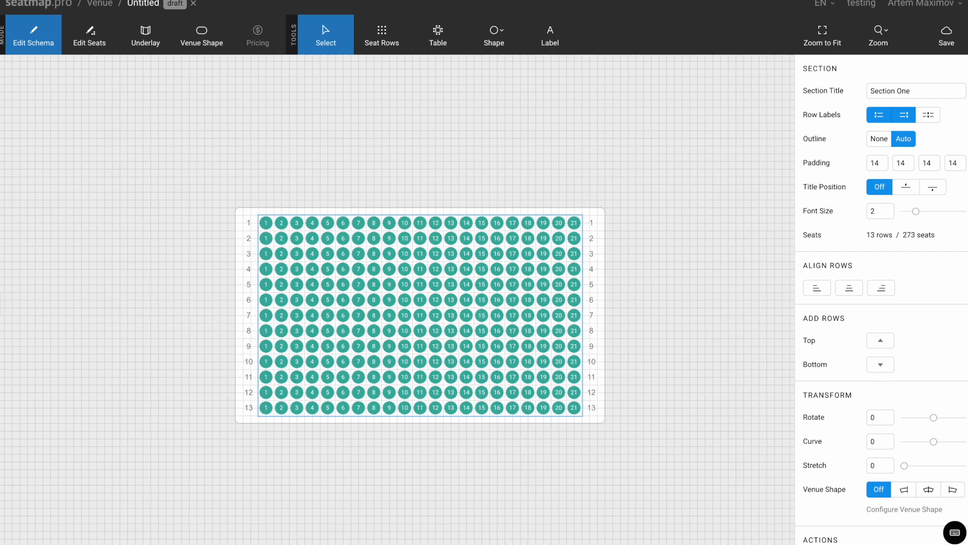
drag(934, 418, 928, 422)
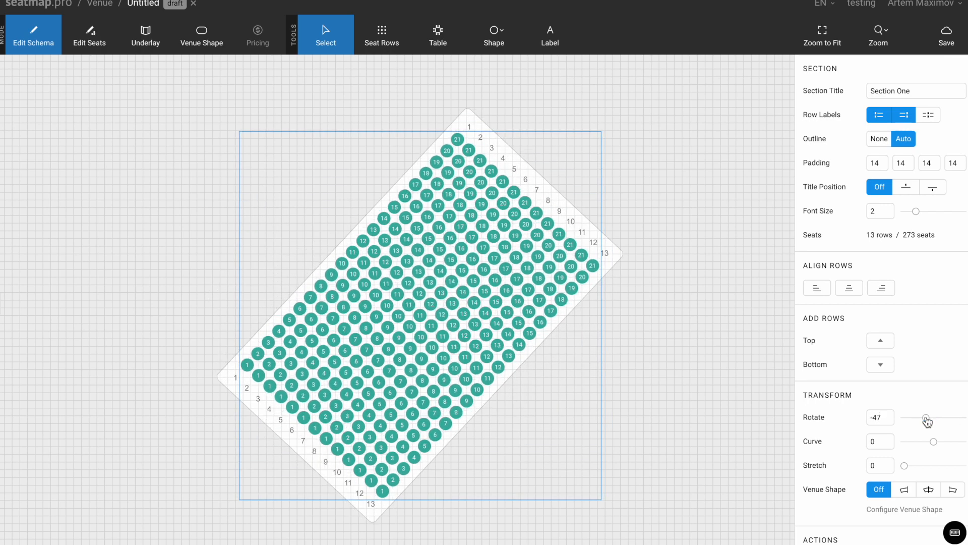
drag(934, 442, 945, 444)
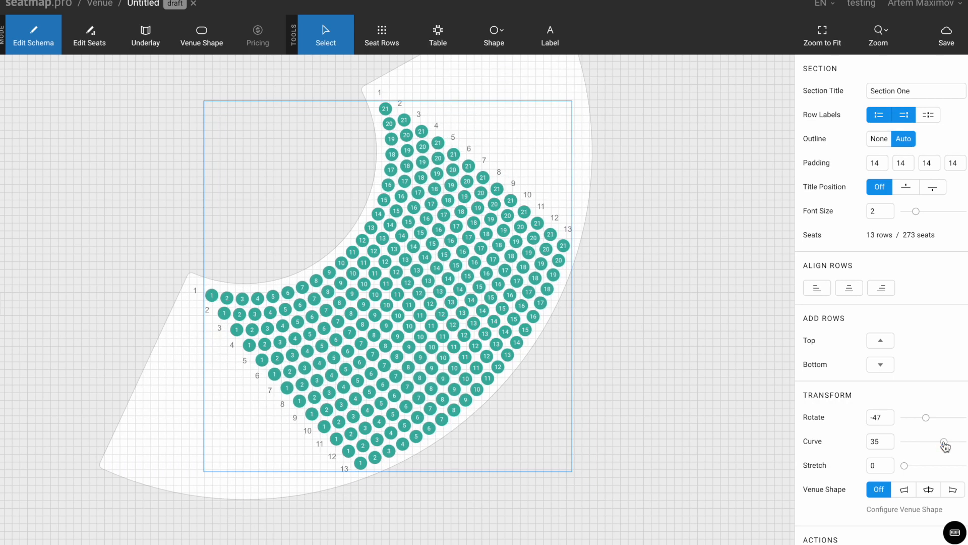
drag(905, 472, 929, 472)
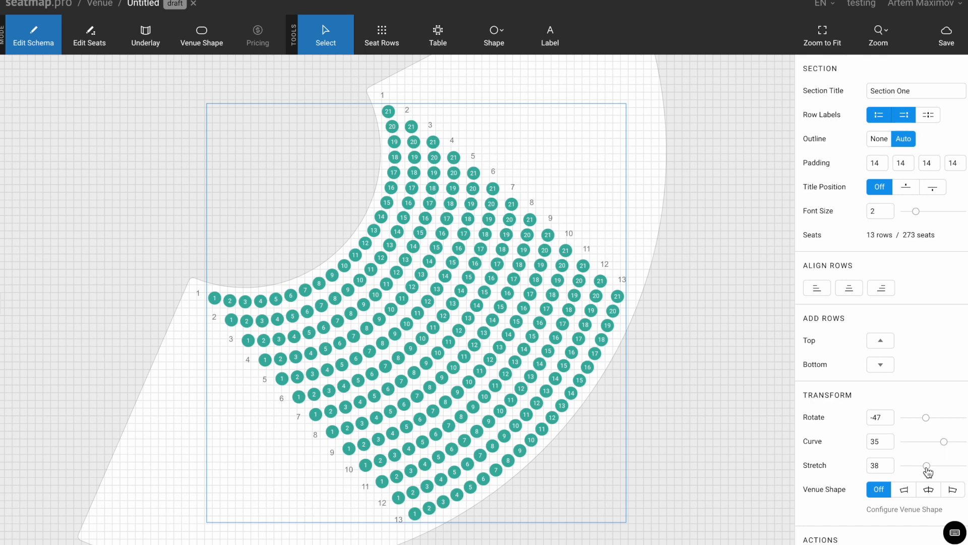
scroll(928, 472, down, 1)
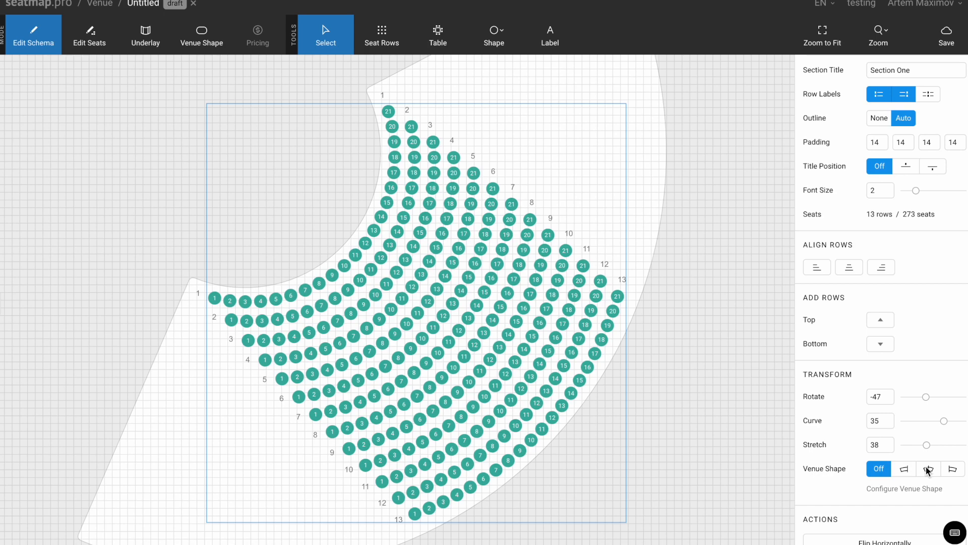
Open Section One for seat editing, delete the high-numbered end seats of rows 9 to 13, and leave seat editing
double_click(582, 153)
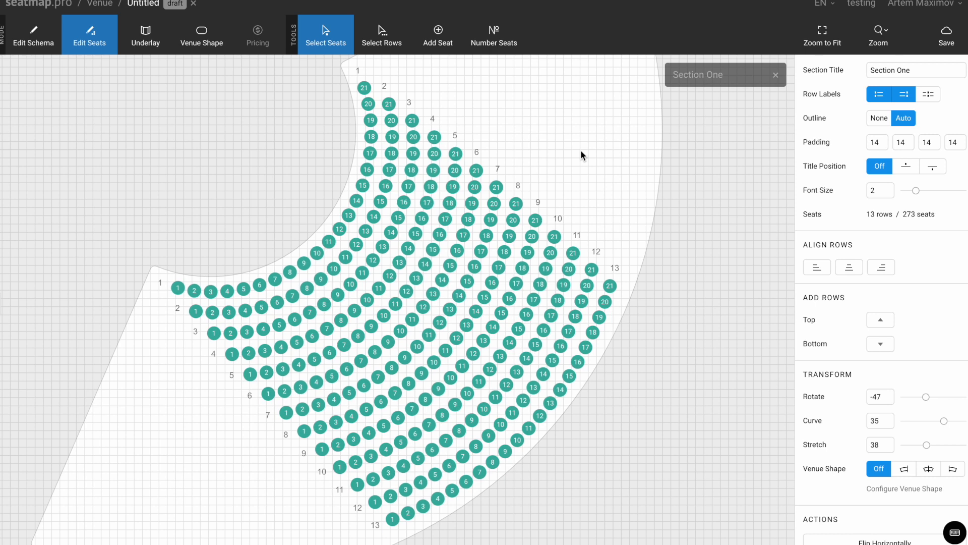
drag(651, 331, 522, 221)
drag(569, 281, 602, 174)
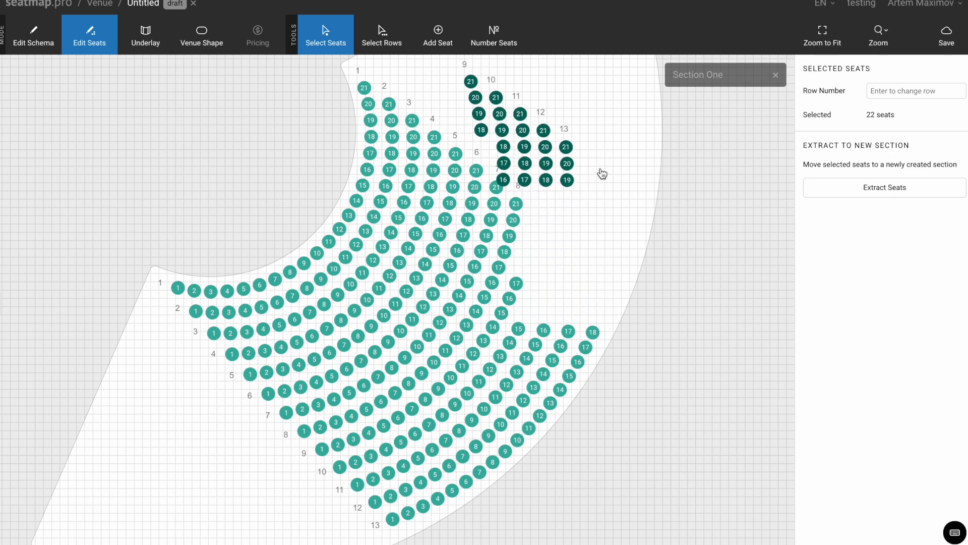
key(Delete)
key(Escape)
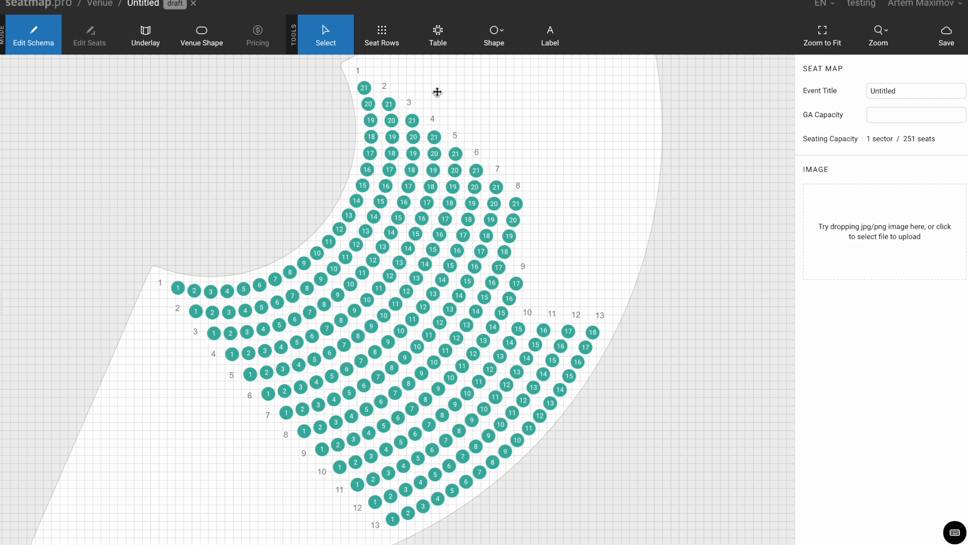
Add a table near the end of row 8 with five seats along its upper side and the opposite seat numbering direction
click(443, 34)
drag(396, 297, 586, 231)
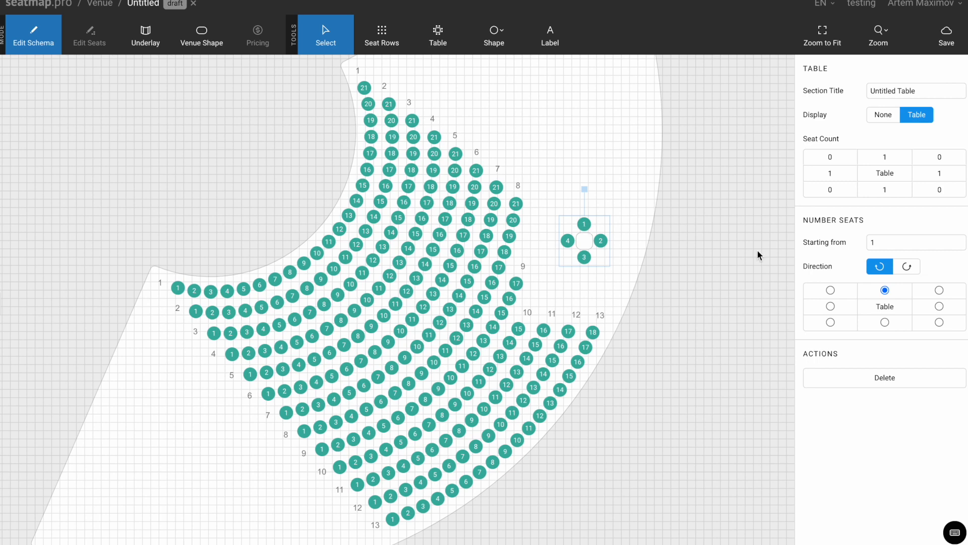
click(885, 157)
text(5)
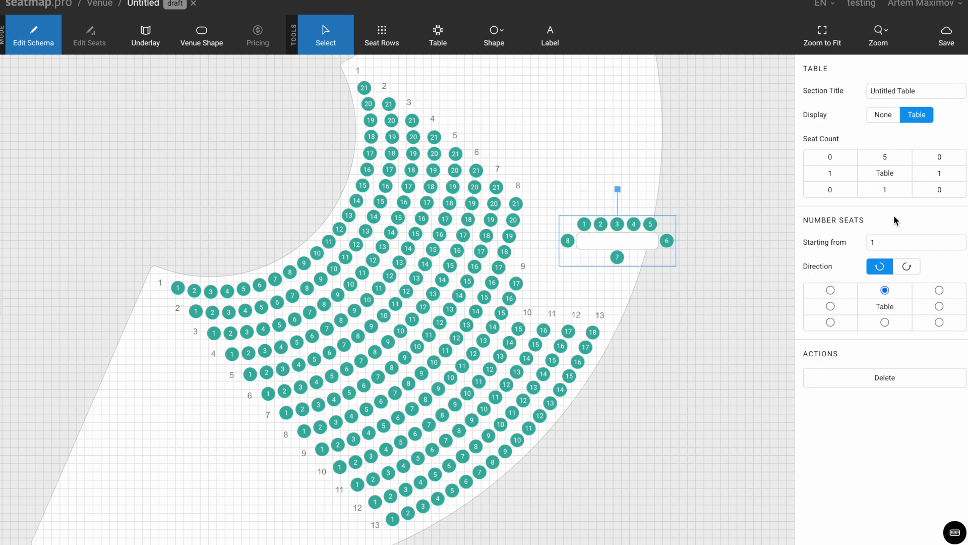
click(906, 267)
drag(621, 243, 586, 239)
Place a 250 by 250 circle labelled "Scene" in front of the first row and enlarge its text
click(629, 168)
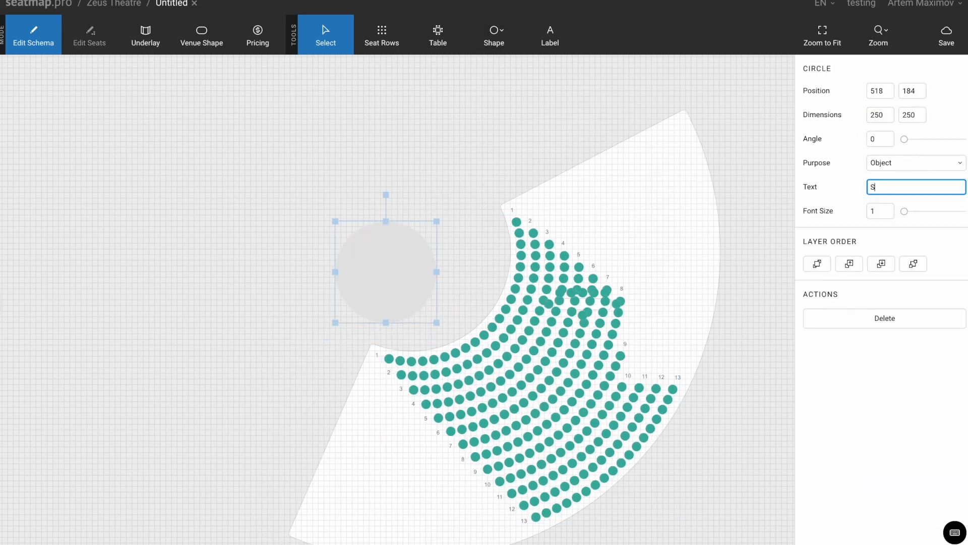
click(939, 213)
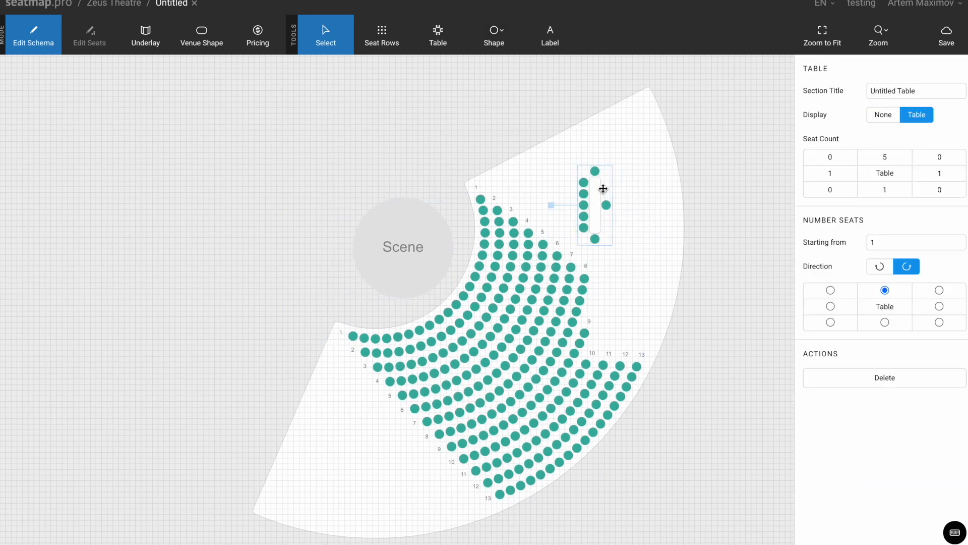
Add a second table in the empty area beside the low-numbered seats, with five seats along its lower side
click(438, 36)
click(340, 422)
click(885, 189)
text(5)
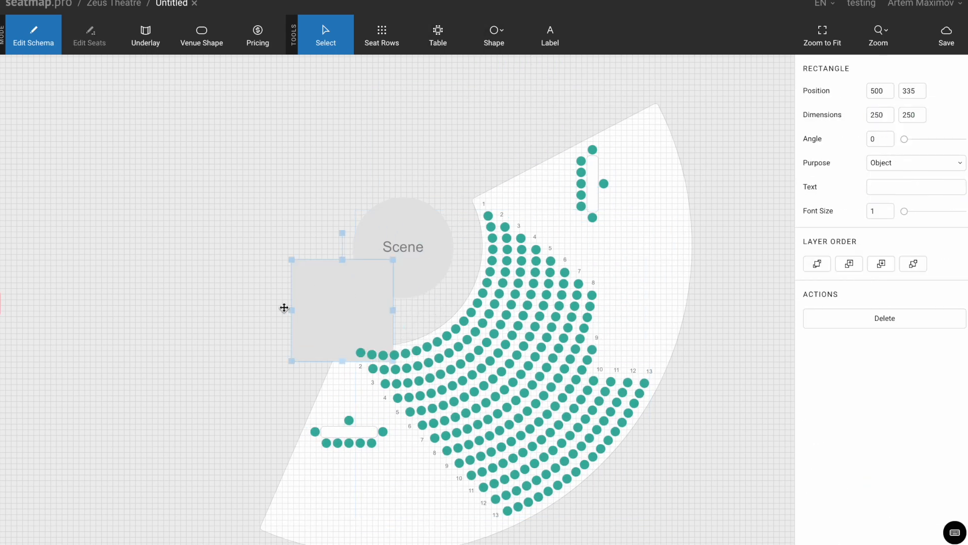
Reshape the rectangle into a narrow strip, rotate it and move it along the section's lower-left edge
drag(338, 286, 284, 308)
drag(339, 333, 274, 333)
drag(256, 255, 294, 265)
drag(255, 333, 259, 455)
drag(284, 411, 330, 331)
Fine-tune the seating section's curve and realign the narrow rectangle with its lower-left edge
click(600, 264)
drag(944, 442, 945, 442)
drag(282, 415, 289, 411)
Label the lower-left rectangle "Stairs" and enlarge its text
click(886, 189)
text(Stairs)
drag(904, 212, 916, 215)
Add a second rectangle, size it to 96 by 499, rotate it to 60 degrees and place it along the section's upper edge
click(495, 35)
click(494, 67)
click(422, 236)
drag(393, 282, 371, 174)
drag(413, 189, 370, 197)
drag(350, 230, 352, 245)
drag(448, 136, 448, 137)
drag(355, 217, 515, 138)
drag(581, 73, 597, 94)
drag(544, 117, 645, 71)
Label the upper rectangle "Stairs" with font size 2 and deselect it
click(907, 187)
text(Stairs)
drag(904, 212, 918, 212)
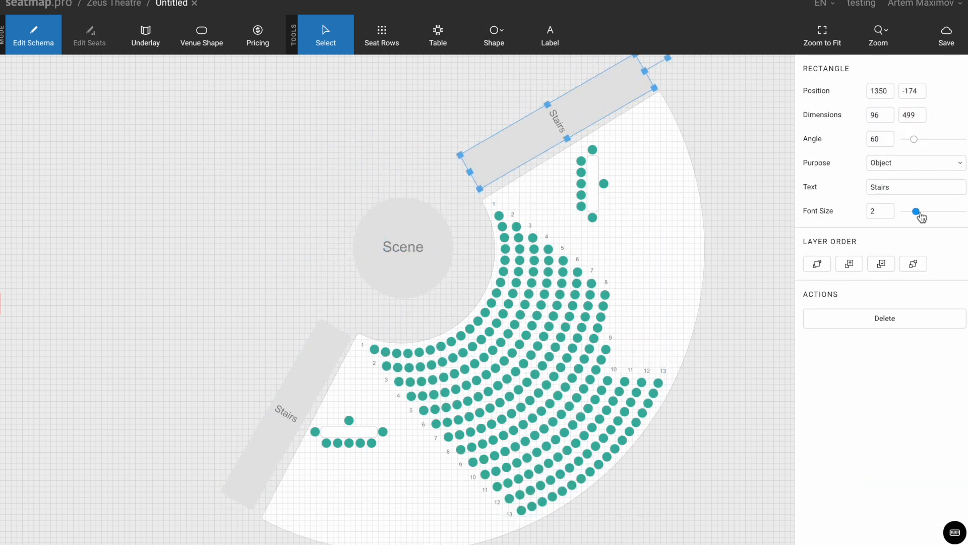
drag(725, 117, 696, 119)
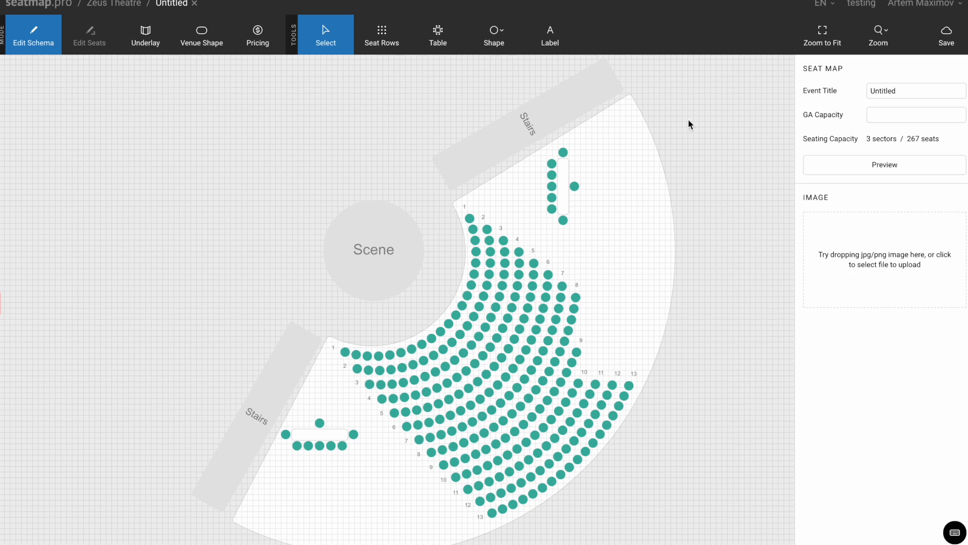
Open the SVG underlay mode, save the seat map and return to schema editing
click(144, 34)
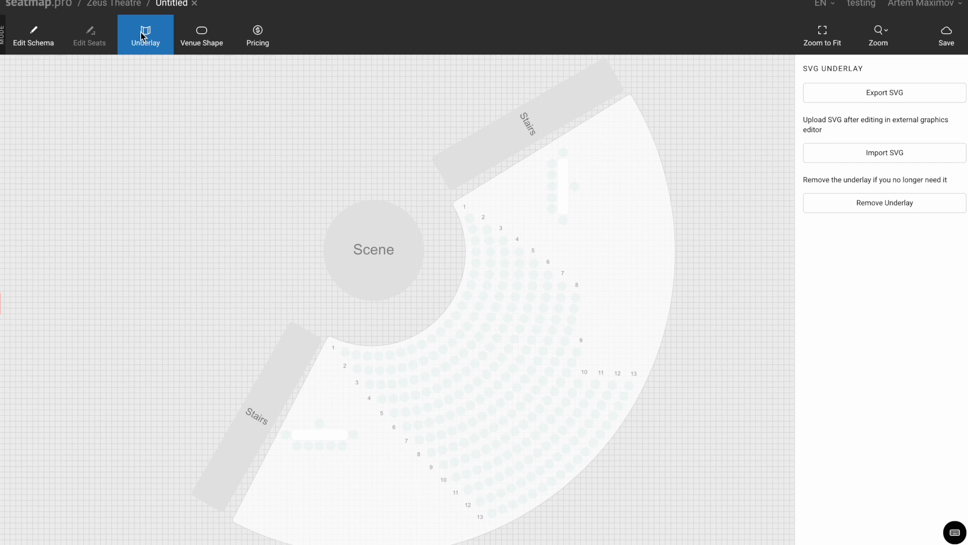
click(955, 534)
click(946, 36)
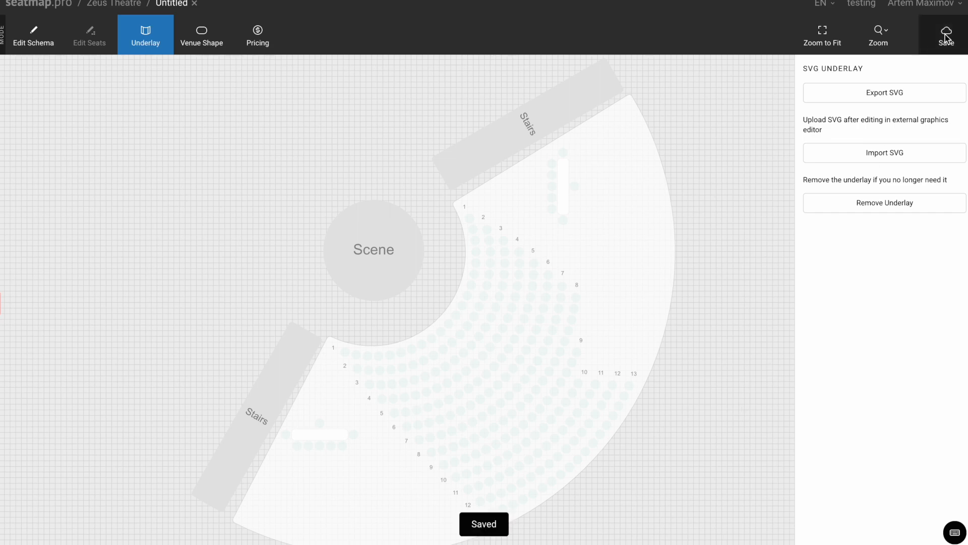
click(35, 39)
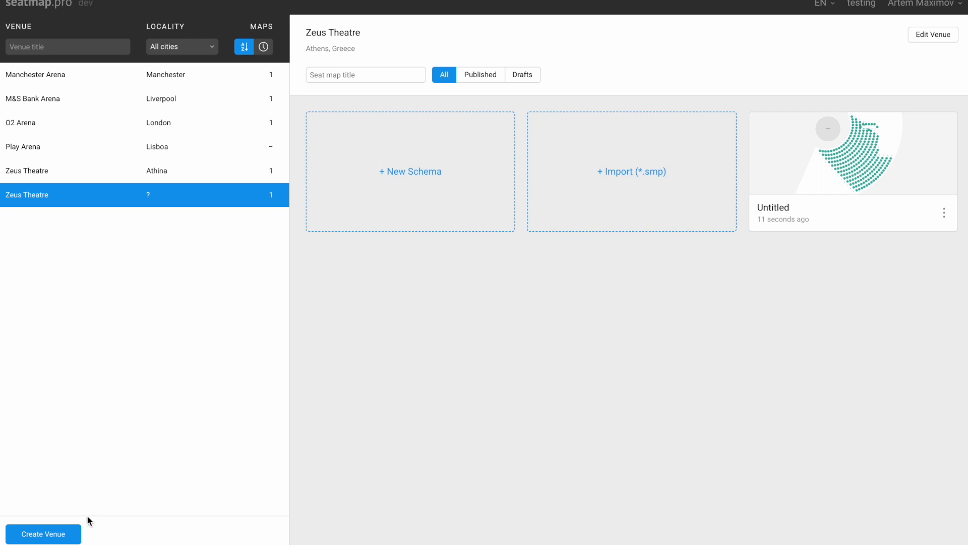
Create a venue titled Play Arena with the address Lisbon, Portugal
click(64, 531)
text(Play Arena)
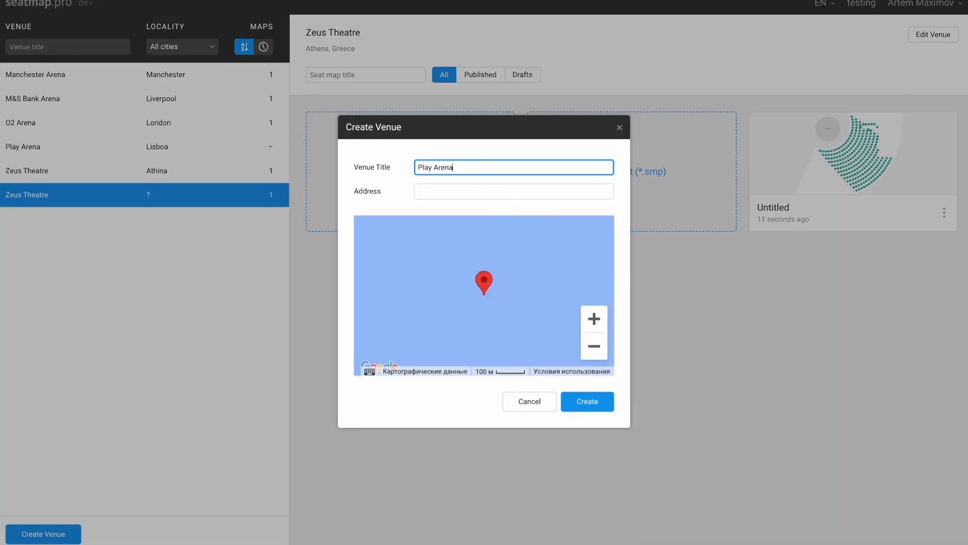
click(431, 192)
text(Lis)
click(435, 212)
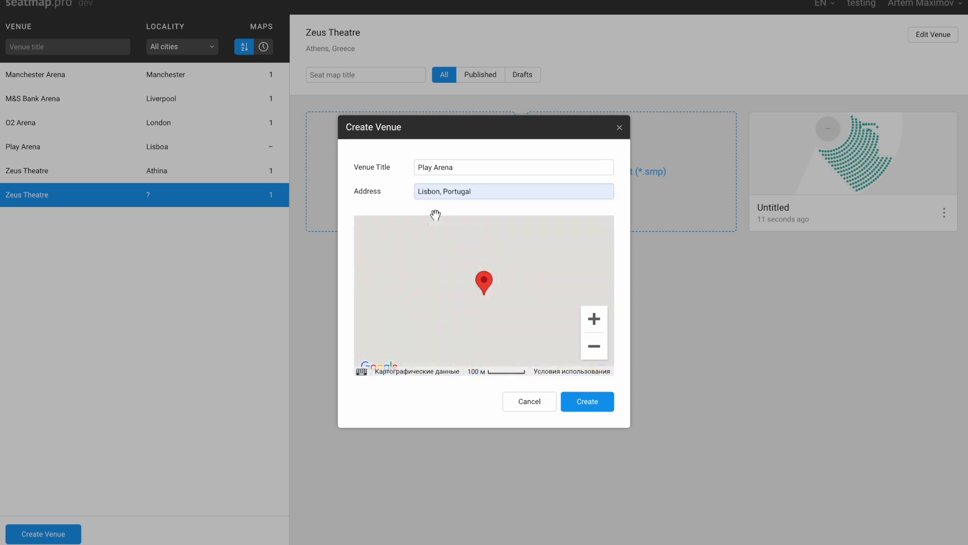
click(605, 401)
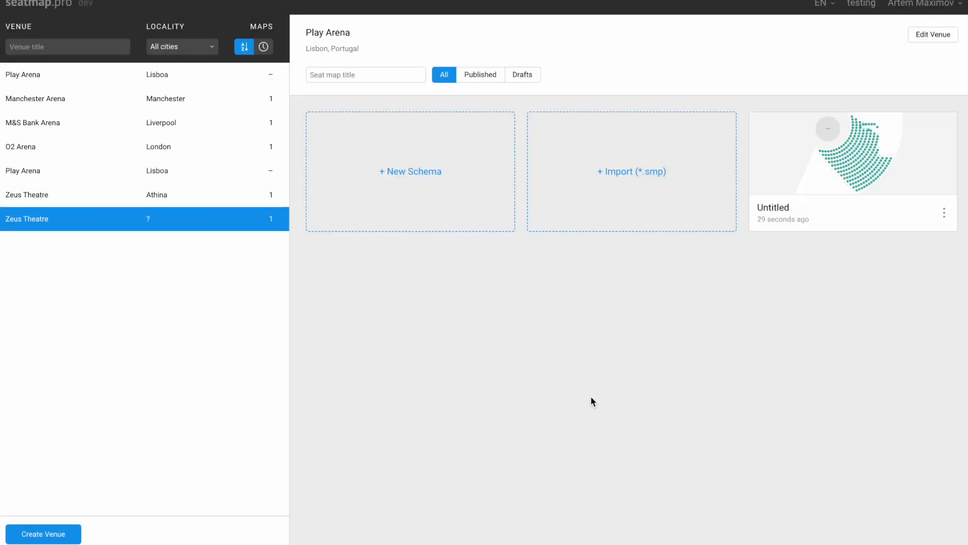
Start a new schema for the newly created Play Arena and add a venue shape to it
click(192, 71)
click(423, 160)
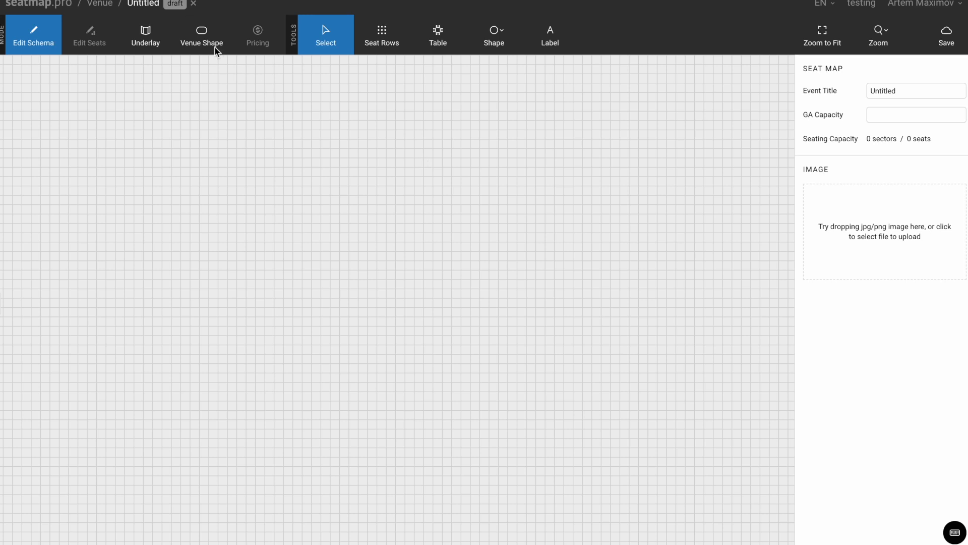
click(204, 33)
click(898, 120)
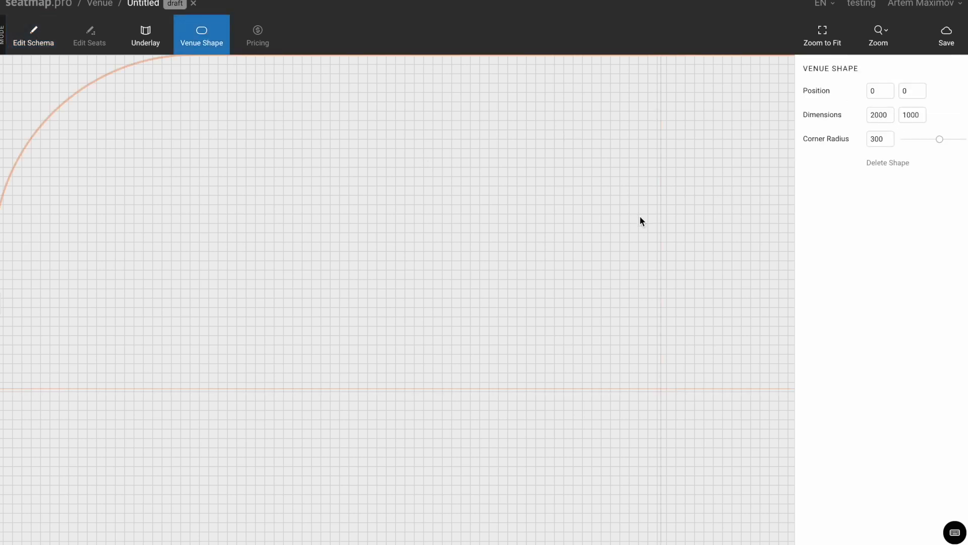
Switch to schema editing and draw a block of seat rows outside the venue shape's upper-left corner
scroll(633, 249, down, 5)
scroll(634, 250, up, 4)
scroll(633, 249, down, 2)
scroll(646, 237, down, 4)
scroll(646, 242, up, 4)
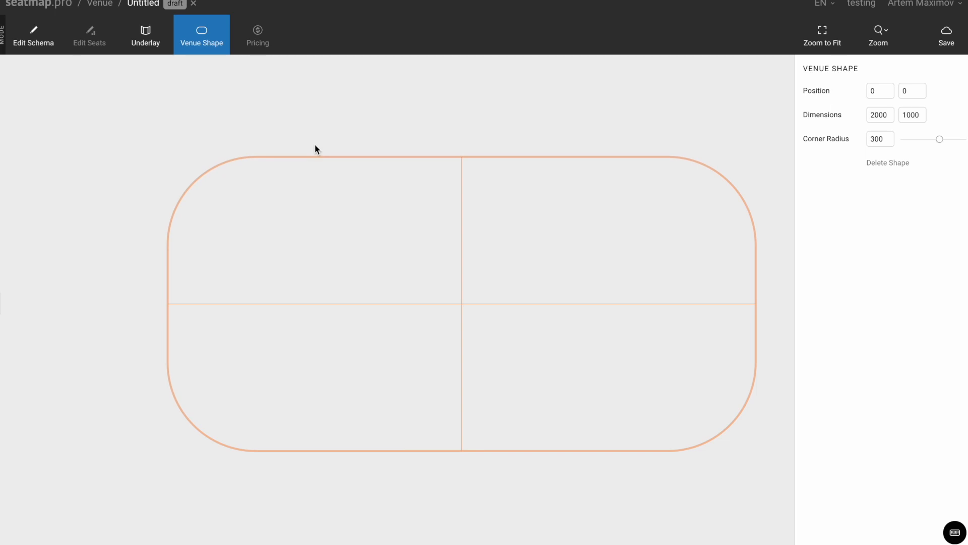
click(42, 29)
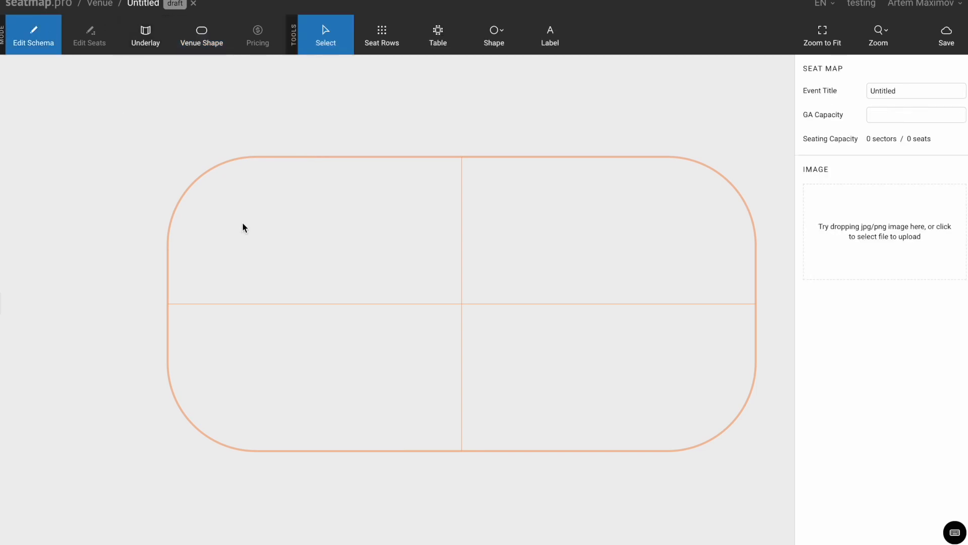
scroll(242, 222, left, 1)
scroll(242, 222, up, 1)
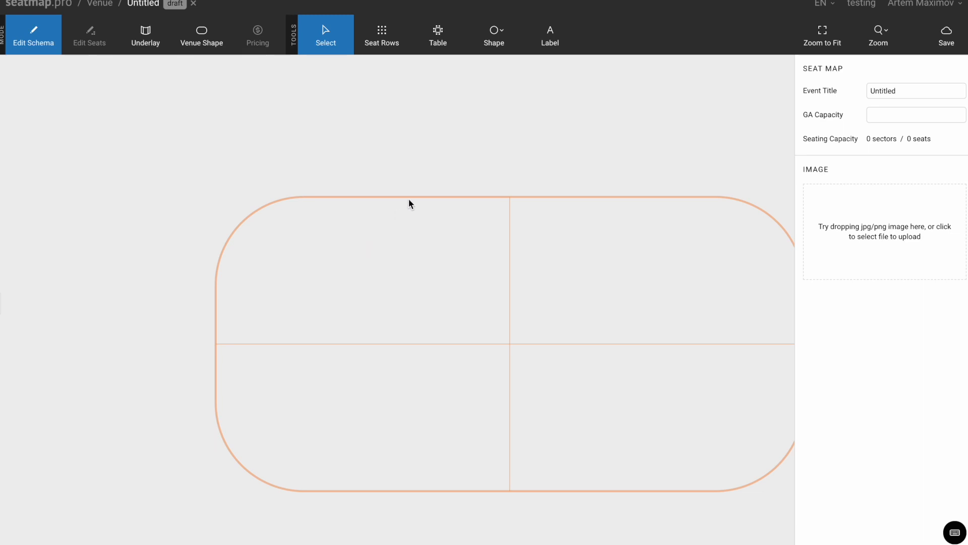
click(381, 35)
drag(186, 126, 237, 200)
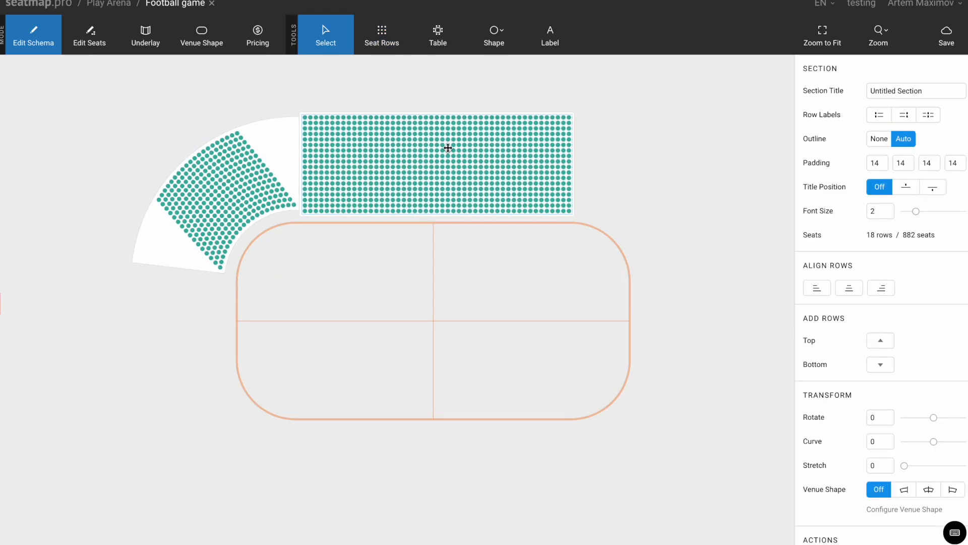
Open the upper straight section for seat editing, return to the schema and select the upper-left curved section
double_click(447, 146)
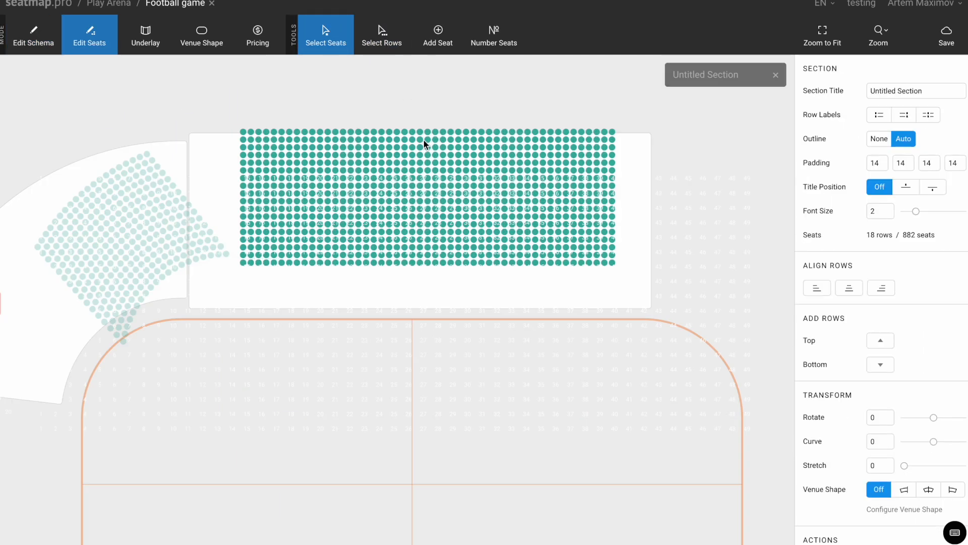
key(Escape)
click(217, 232)
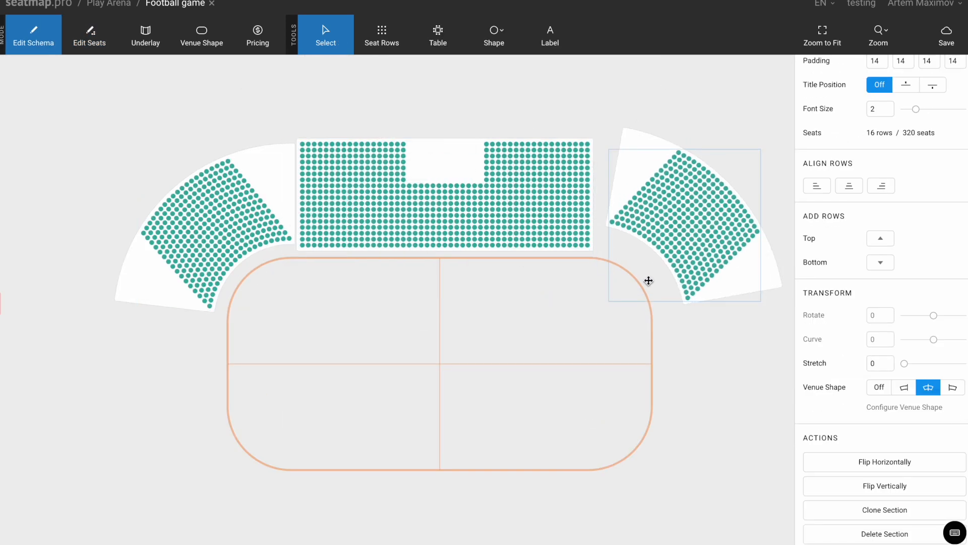
Reposition the right curved, straight and left curved sections so they wrap evenly around the venue shape's upper half
mouse_move(649, 281)
mouse_down()
mouse_move(638, 307)
mouse_move(642, 296)
mouse_up()
drag(585, 197, 581, 197)
drag(278, 182, 273, 182)
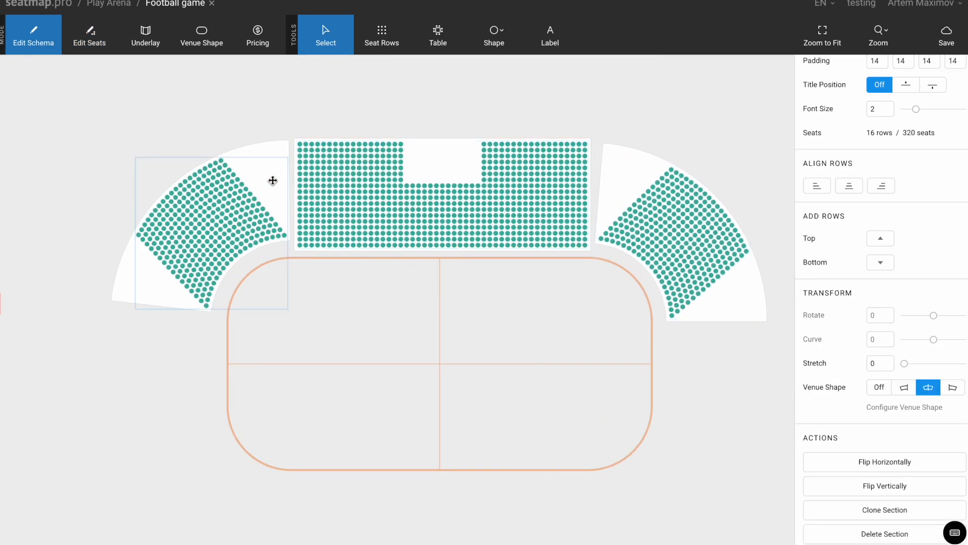
click(667, 191)
click(564, 167)
click(619, 255)
click(504, 281)
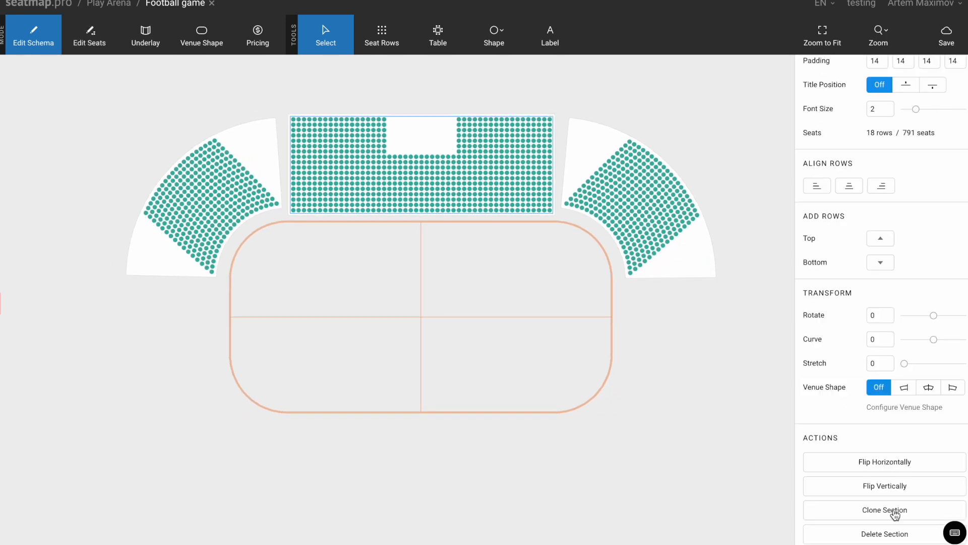
Clone the straight section, place the copy below the venue shape and flip it vertically
click(895, 515)
mouse_move(716, 145)
mouse_down()
mouse_move(469, 450)
mouse_move(476, 466)
mouse_up()
click(890, 487)
Clone the upper-left curved section and place the copy around the venue shape's lower-left corner
click(212, 209)
click(898, 514)
drag(332, 257, 193, 482)
Clone the upper-right curved section, flip the copy vertically and place it around the venue shape's lower-right corner
click(636, 212)
click(886, 510)
click(885, 486)
drag(762, 194, 637, 413)
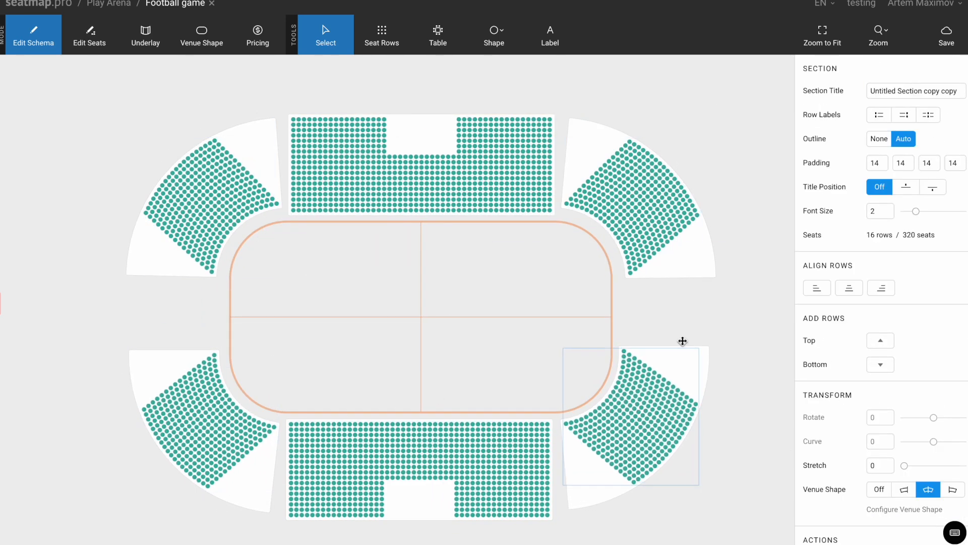
click(684, 323)
Draw a shape between the two left curved sections and label it "Entrance A" with a larger font size
click(493, 34)
click(487, 69)
mouse_move(129, 283)
mouse_down()
mouse_move(176, 329)
mouse_move(217, 330)
mouse_up()
click(893, 187)
text(Entrance A)
drag(905, 212, 933, 211)
click(671, 228)
Add a shape between the two right curved sections labelled "Entrance B" in a larger font, and save the seat map
drag(630, 110, 627, 110)
click(496, 38)
click(487, 69)
drag(407, 291, 717, 309)
click(908, 187)
text(Entrance B)
drag(905, 211, 933, 212)
drag(750, 169, 728, 143)
click(947, 36)
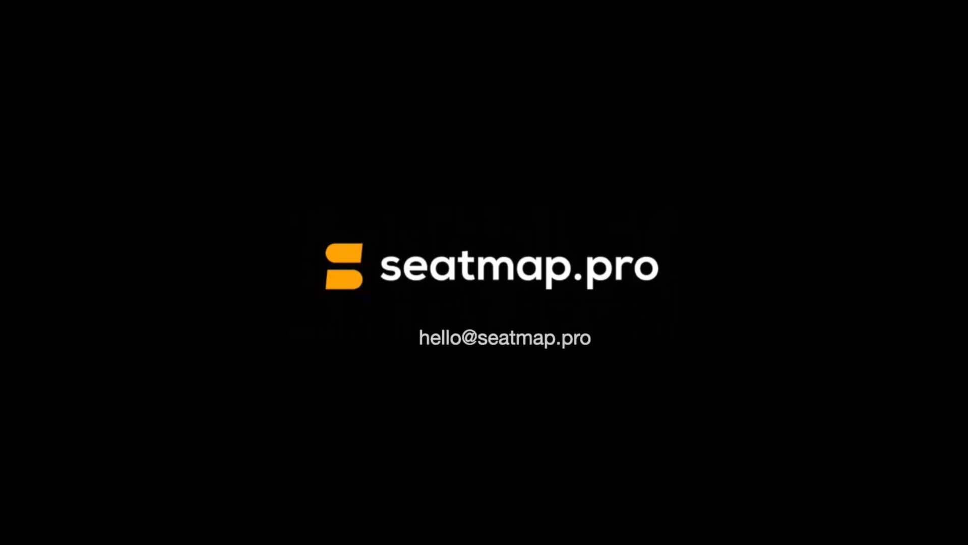